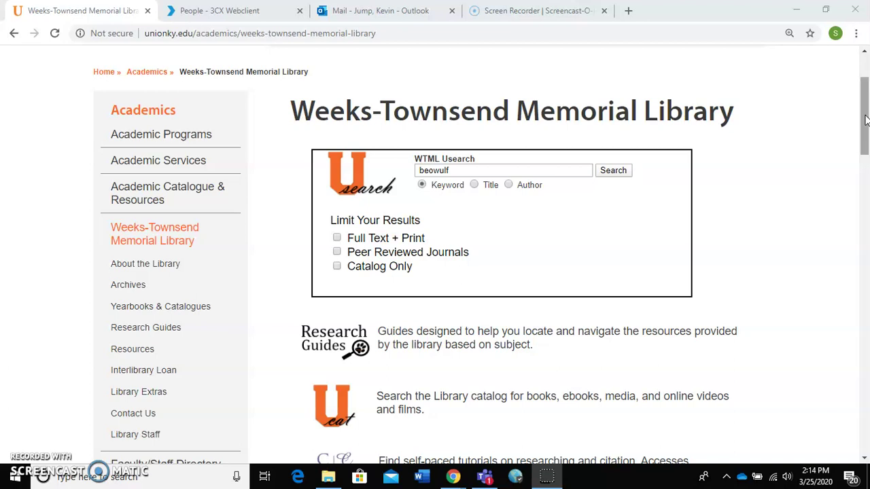
- Limit the beowulf keyword search to Full Text + Print and Peer Reviewed Journals, and run it
drag(866, 120, 865, 97)
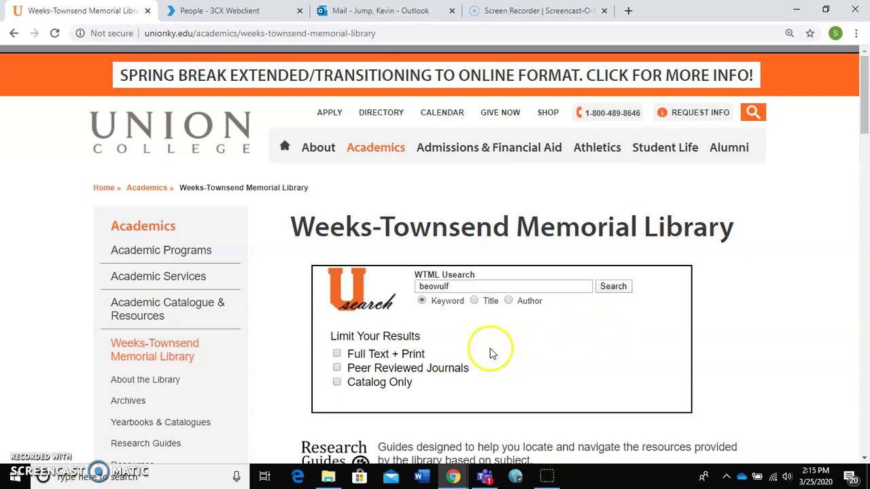
click(337, 355)
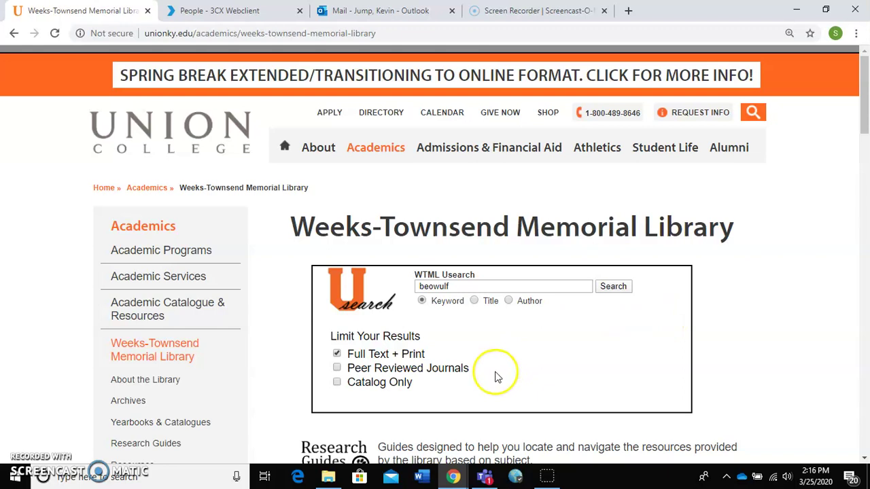
click(337, 369)
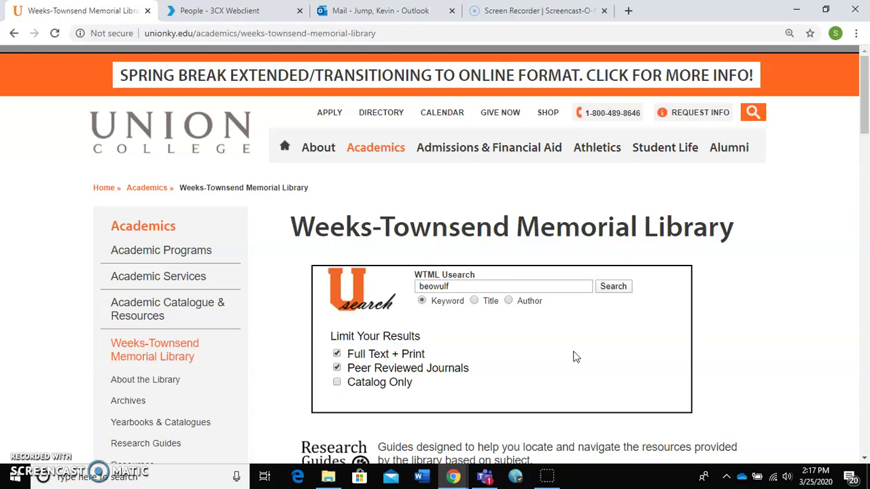
click(653, 330)
drag(864, 127, 865, 152)
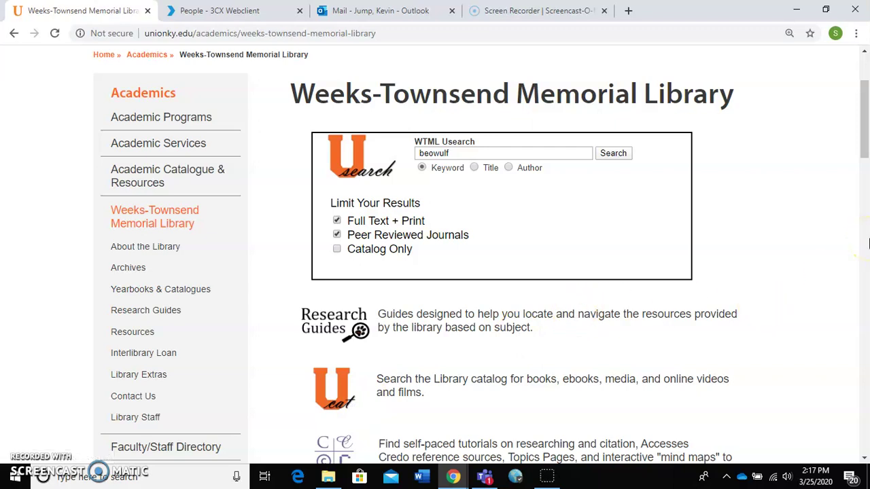
click(866, 133)
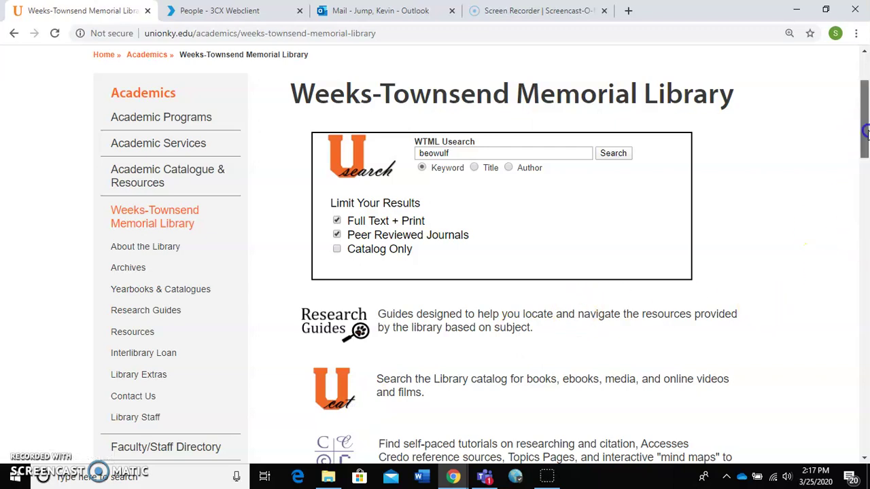
drag(866, 133, 866, 128)
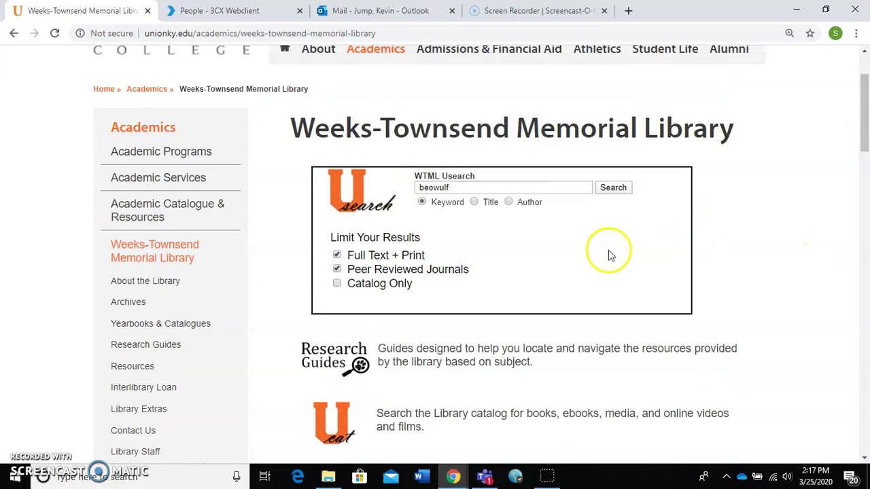
click(614, 188)
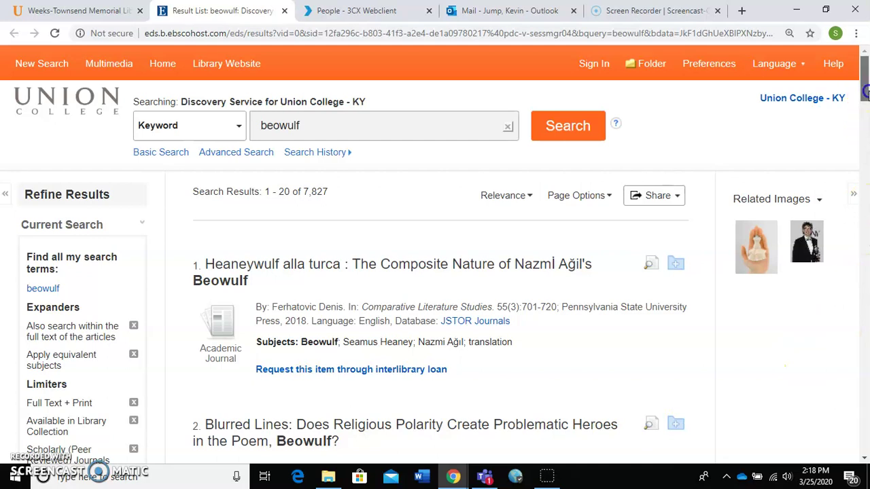
- Examine the beowulf result list, including the applied limiters, publication date range, source types and full-text links of the articles
scroll(865, 102, down, 1)
scroll(866, 97, down, 1)
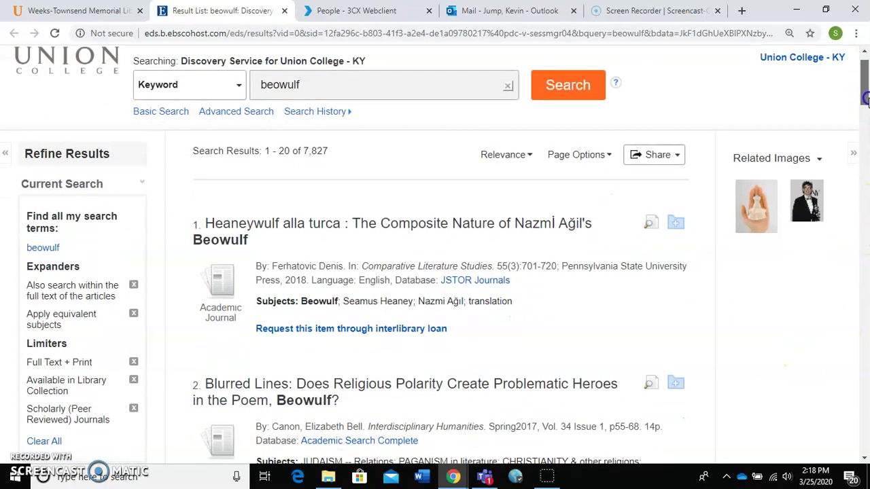
scroll(865, 99, down, 1)
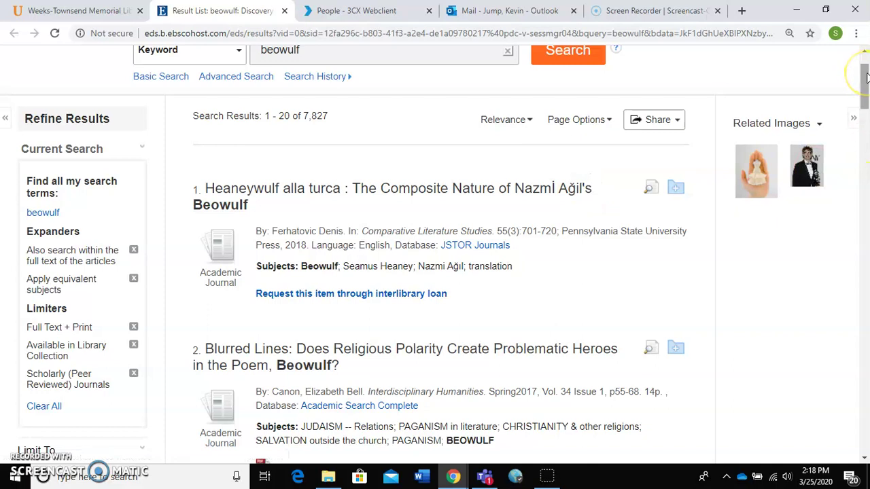
drag(867, 76, 867, 94)
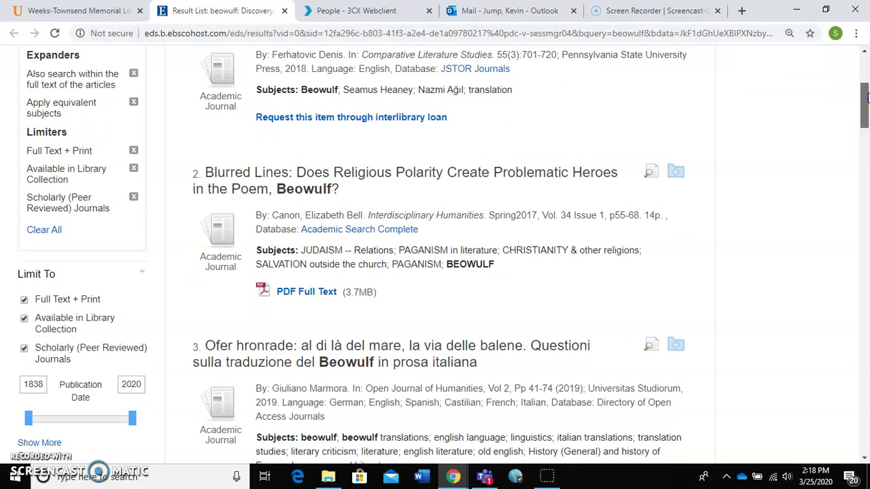
drag(867, 98, 867, 116)
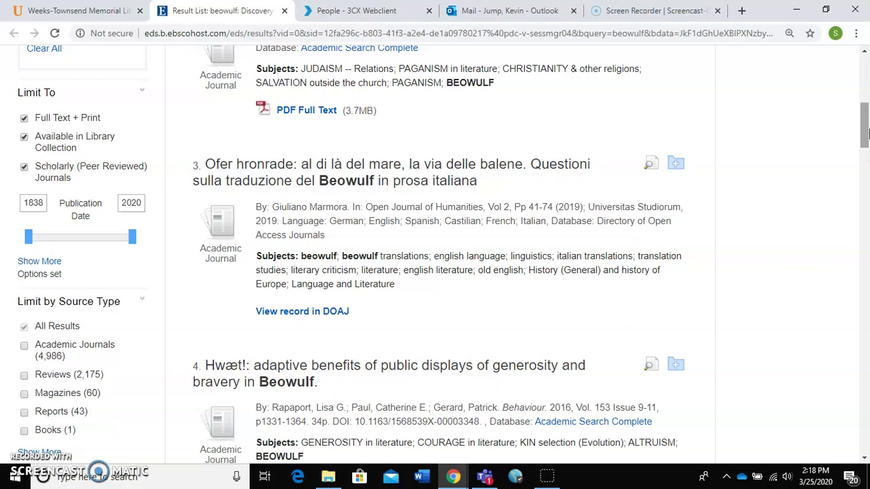
mouse_move(866, 132)
mouse_down()
mouse_move(866, 114)
mouse_move(867, 134)
mouse_up()
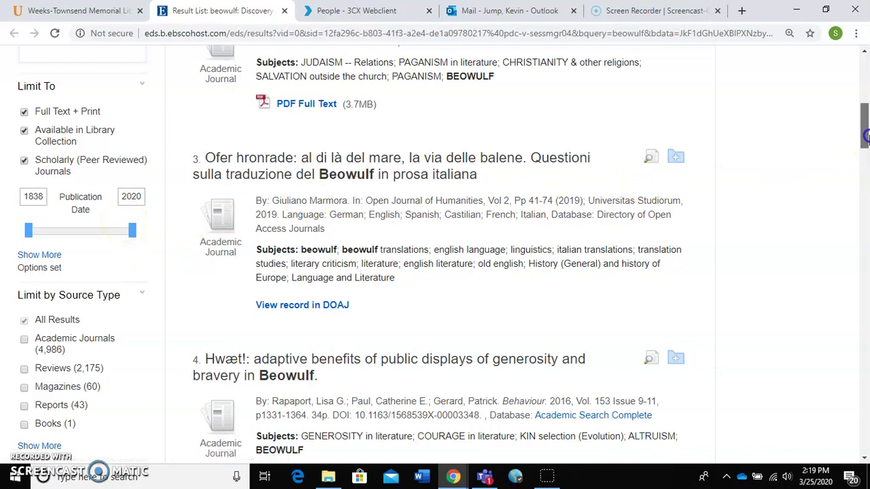
drag(866, 138, 867, 117)
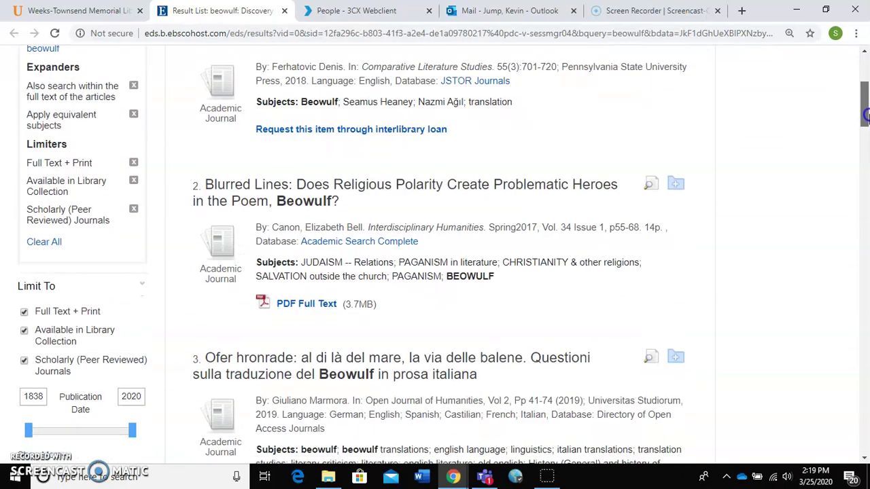
drag(866, 117, 866, 213)
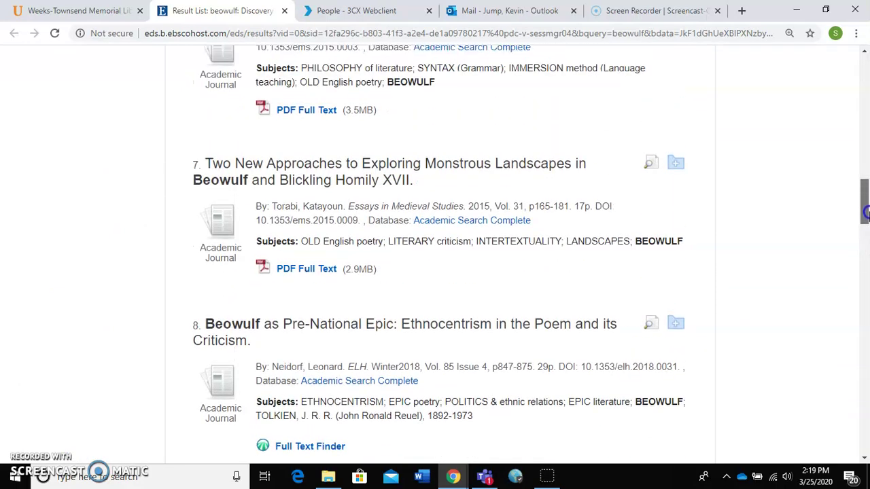
drag(866, 217, 867, 203)
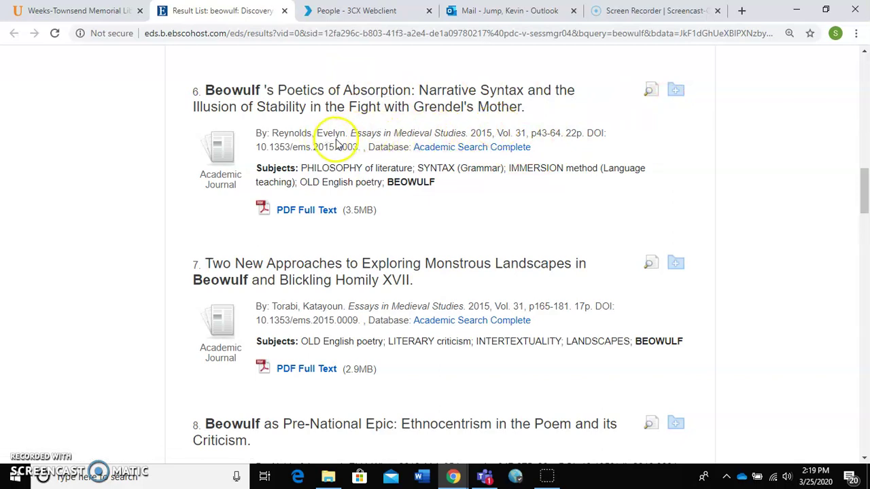
- Open the PDF full text of the article "Beowulf's Poetics of Absorption" and look over its first page
click(315, 212)
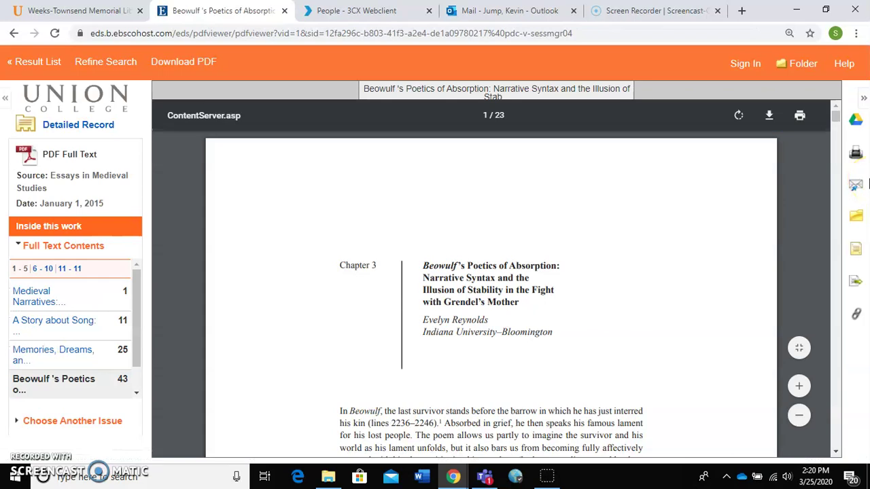
click(836, 133)
mouse_move(836, 129)
mouse_down()
mouse_move(838, 153)
mouse_move(836, 117)
mouse_up()
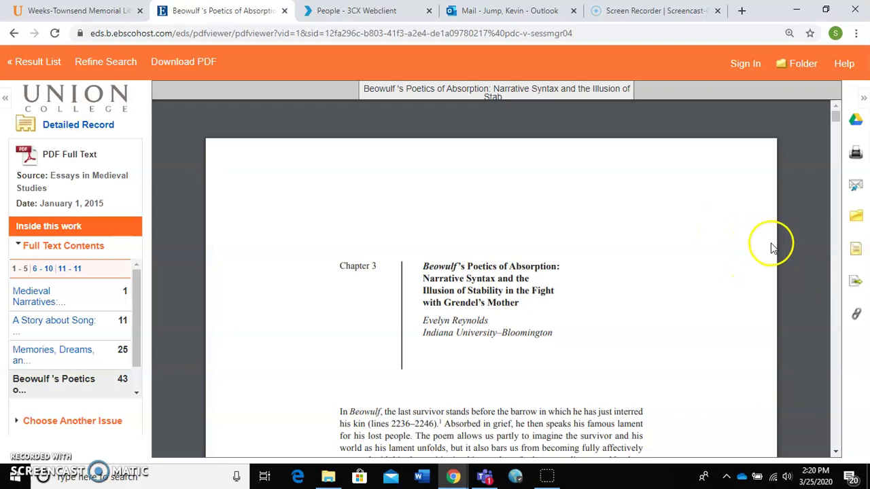
- Display the article's citation formats and select the complete APA reference text
mouse_move(793, 305)
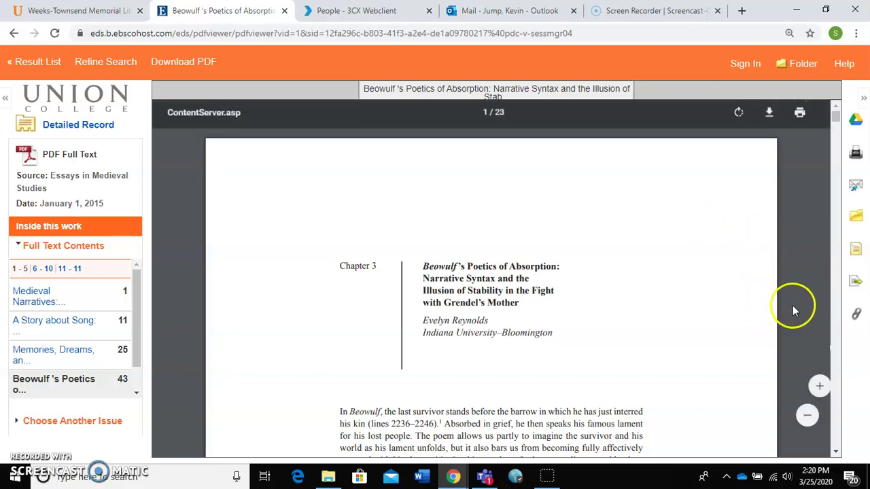
click(857, 250)
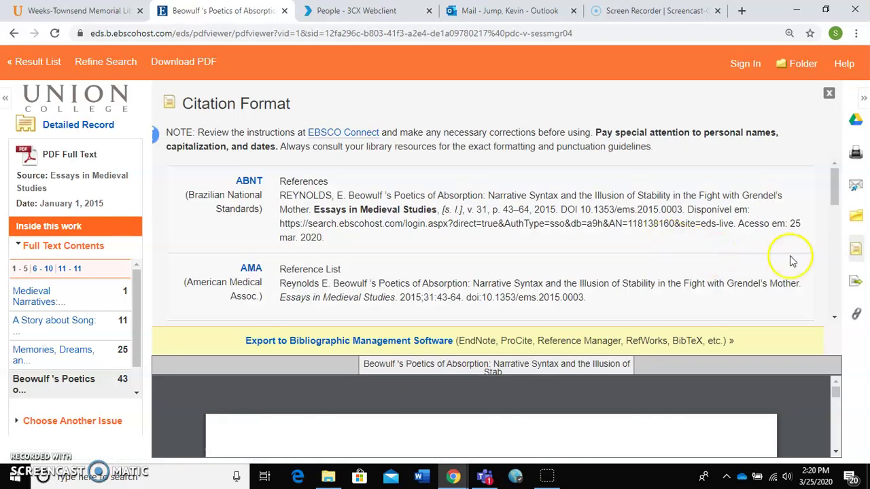
drag(836, 198, 841, 214)
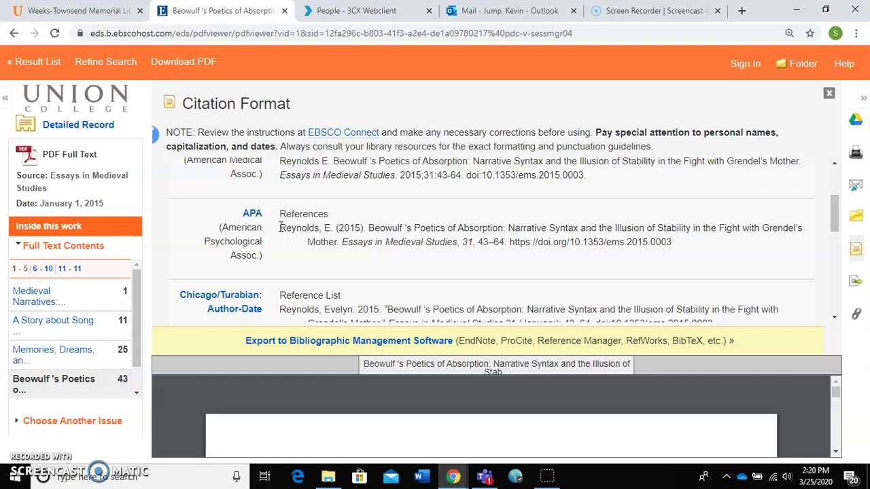
drag(290, 228, 673, 242)
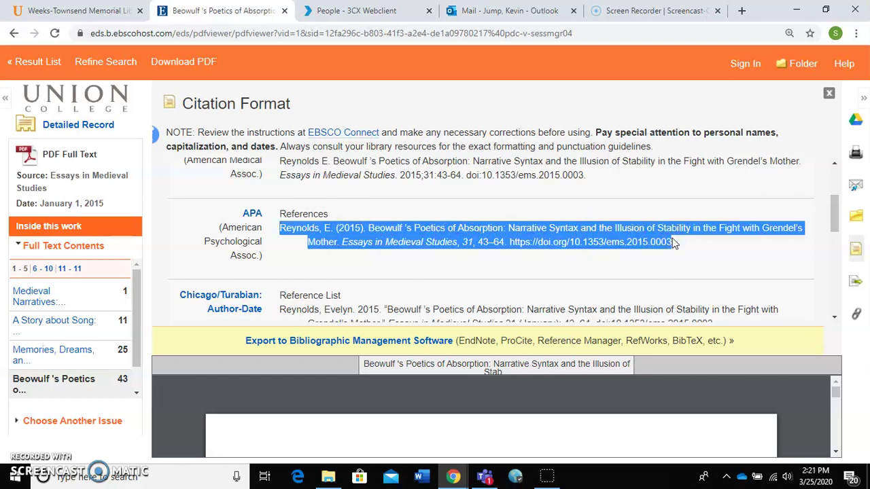
- Deselect the APA reference, review the remaining citation styles through MLA and Vancouver/ICMJE, and close the citation formats
click(653, 210)
click(841, 217)
drag(841, 216, 850, 280)
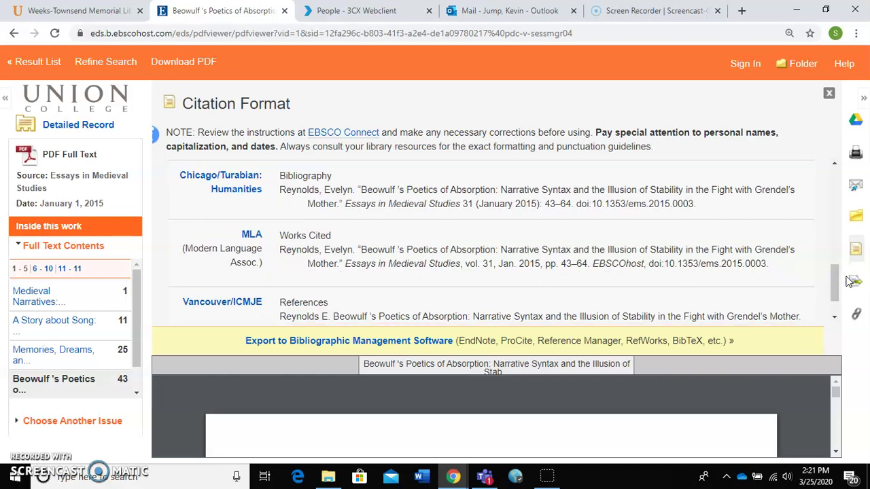
click(835, 278)
drag(836, 277, 834, 175)
click(829, 92)
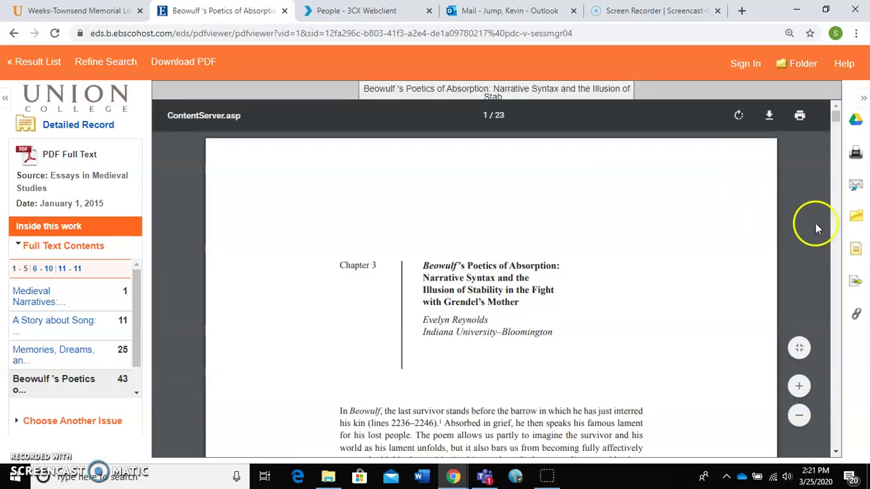
- Return from the article to the result list and limit the results to the eBooks source type
mouse_move(836, 119)
mouse_down()
mouse_move(838, 146)
mouse_move(839, 114)
mouse_up()
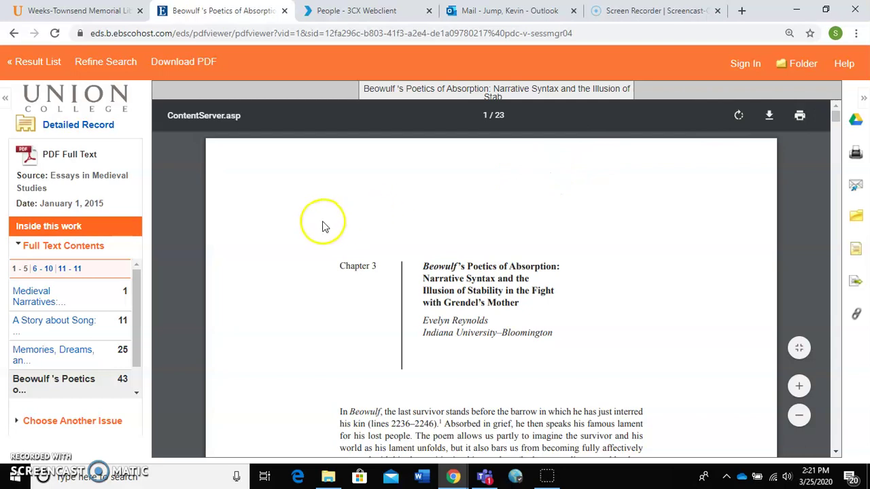
click(30, 62)
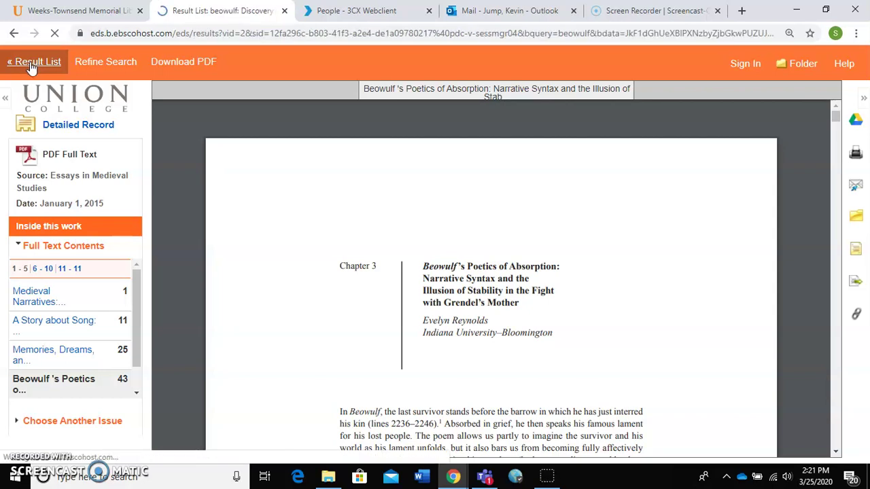
scroll(231, 184, down, 3)
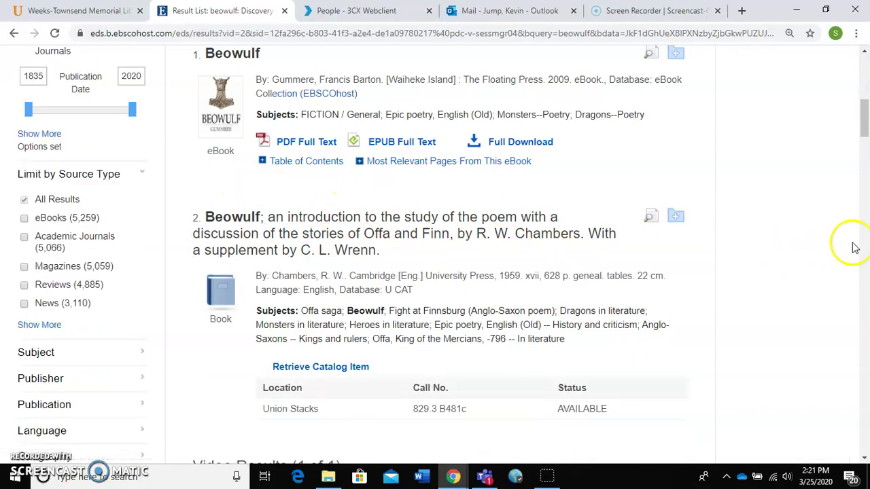
mouse_move(866, 119)
mouse_down()
mouse_move(866, 107)
mouse_move(867, 131)
mouse_up()
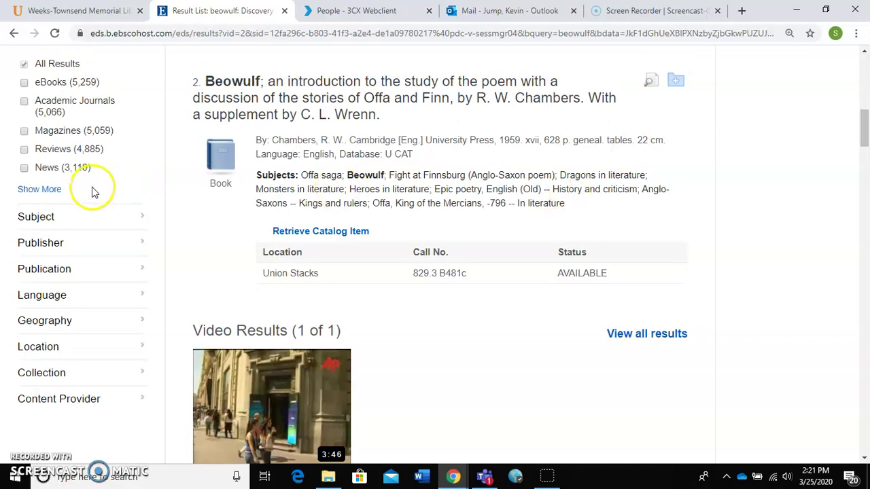
click(49, 197)
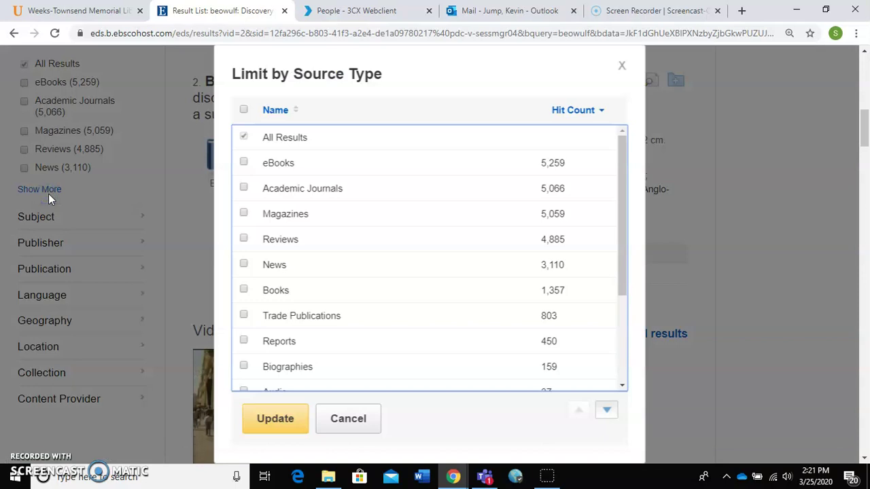
click(245, 164)
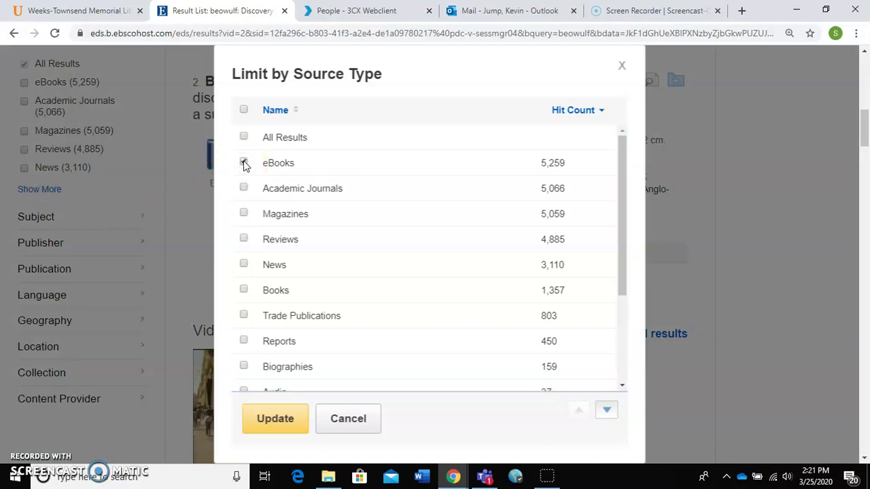
click(276, 419)
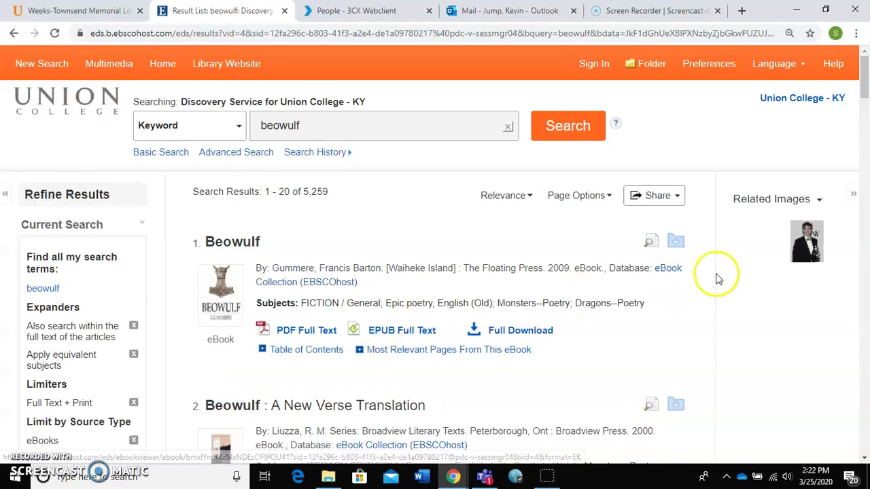
- Open the PDF full text of the eBook "Beowulf and the Grendel-Kin" and view its cover page
drag(865, 82, 867, 223)
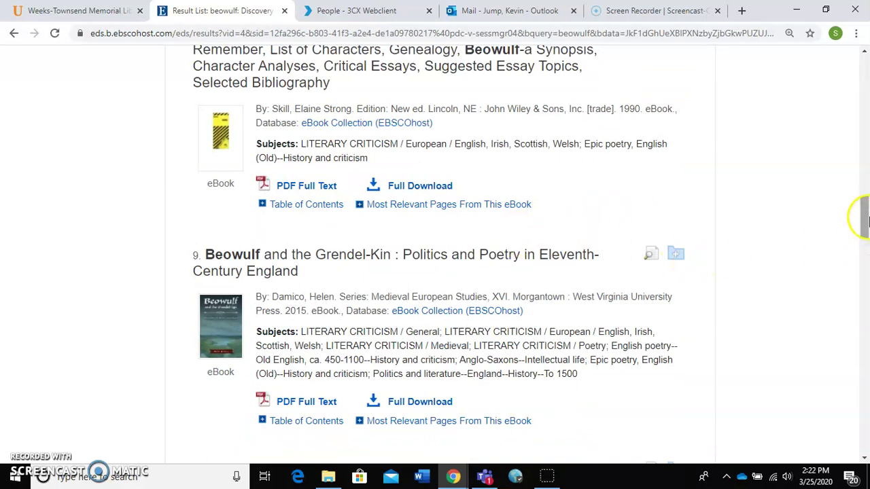
mouse_move(867, 219)
mouse_down()
mouse_move(867, 251)
mouse_move(867, 233)
mouse_up()
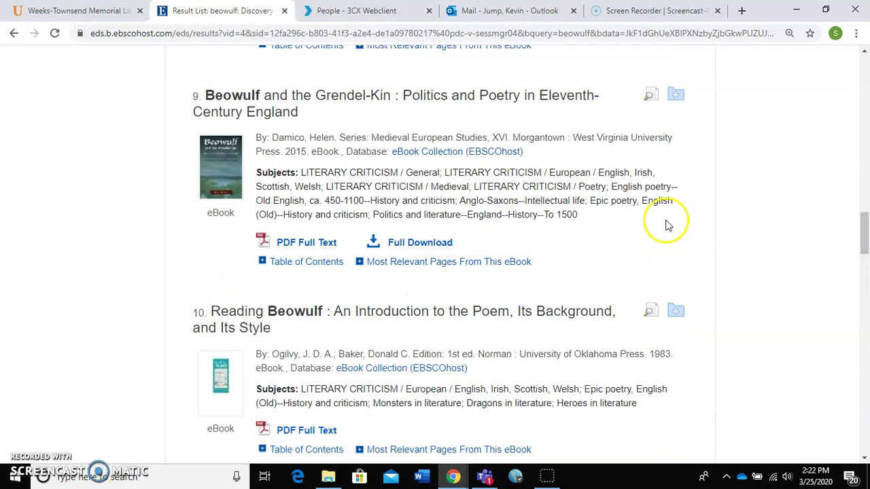
click(295, 246)
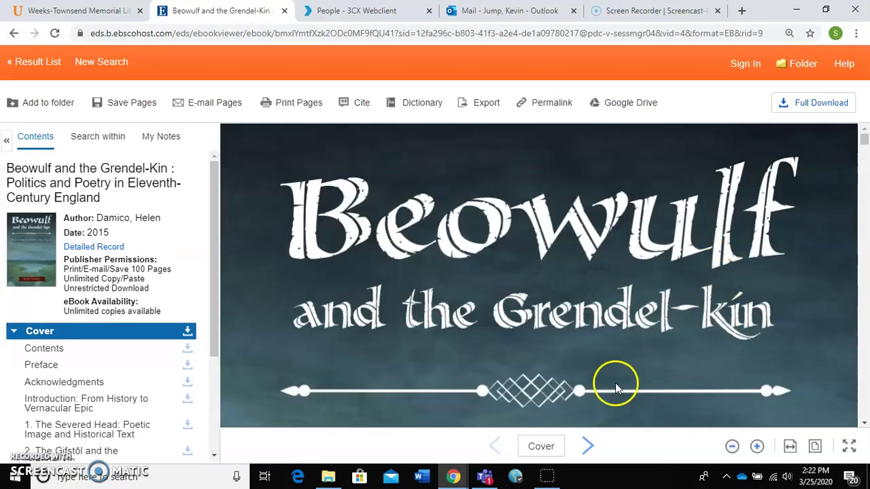
click(864, 426)
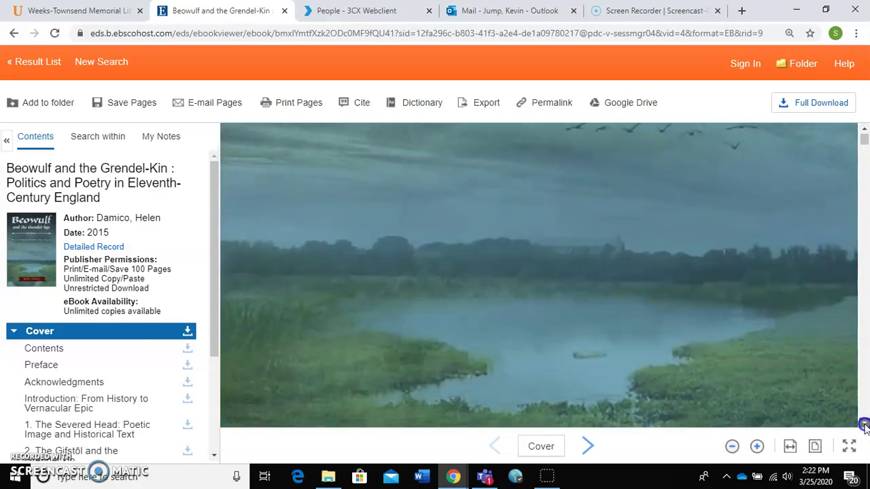
click(864, 426)
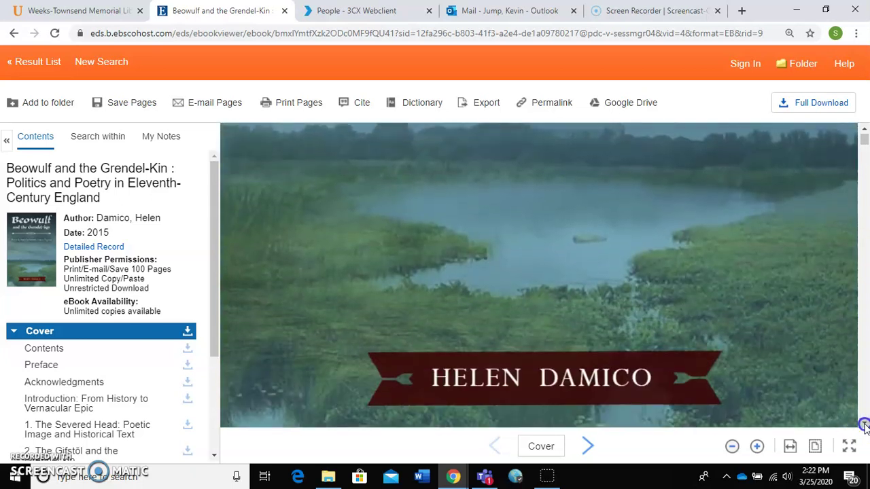
- Open the eBook's Introduction, "From History to Vernacular Epic", from the contents list, read its first page and advance to page 2
click(864, 426)
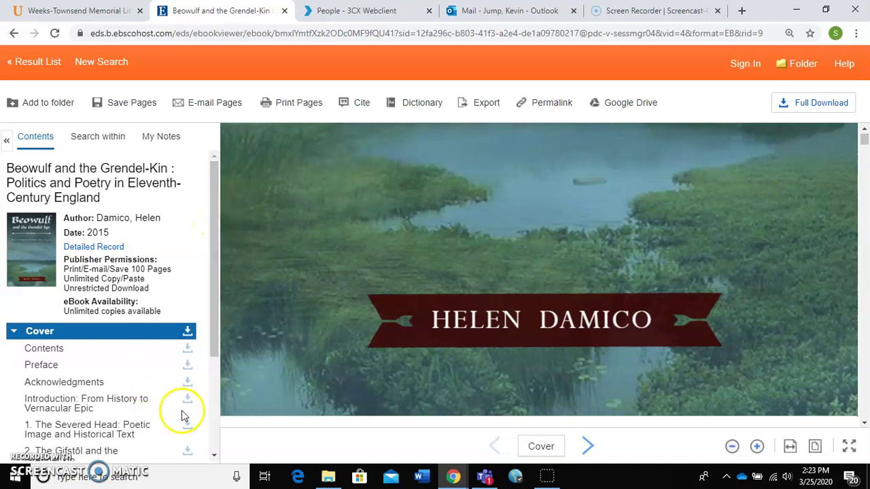
click(215, 457)
click(215, 457)
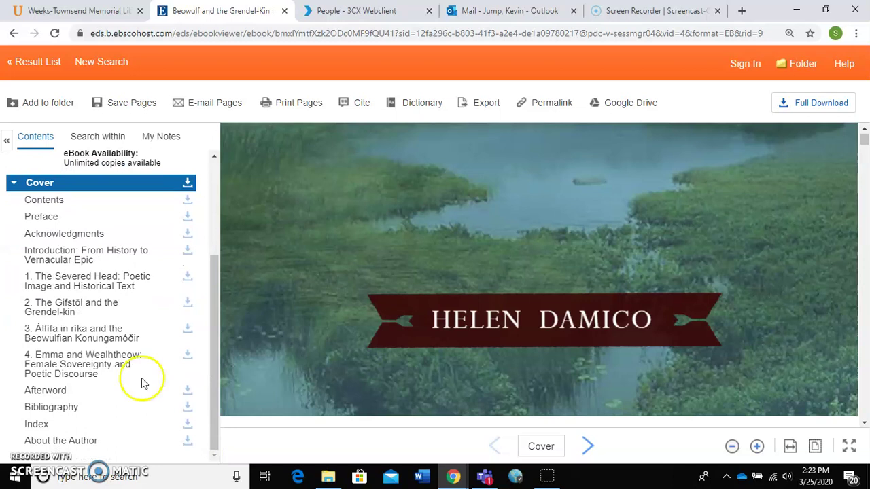
click(53, 261)
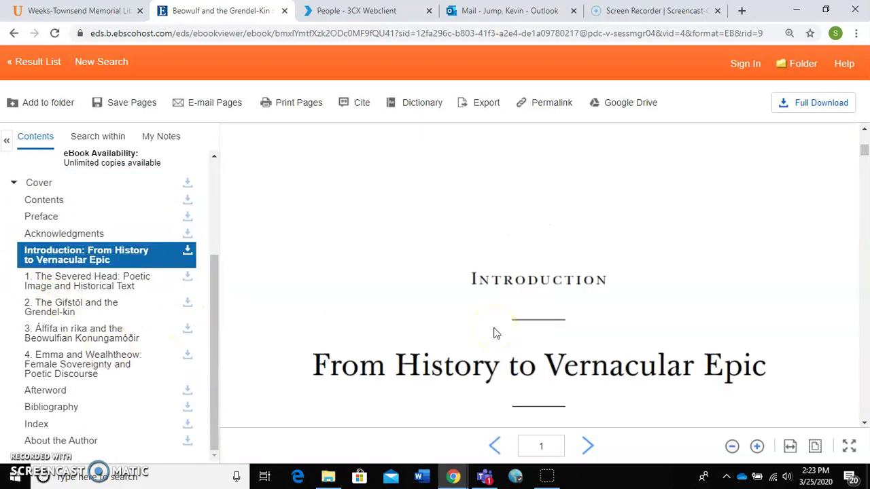
click(864, 423)
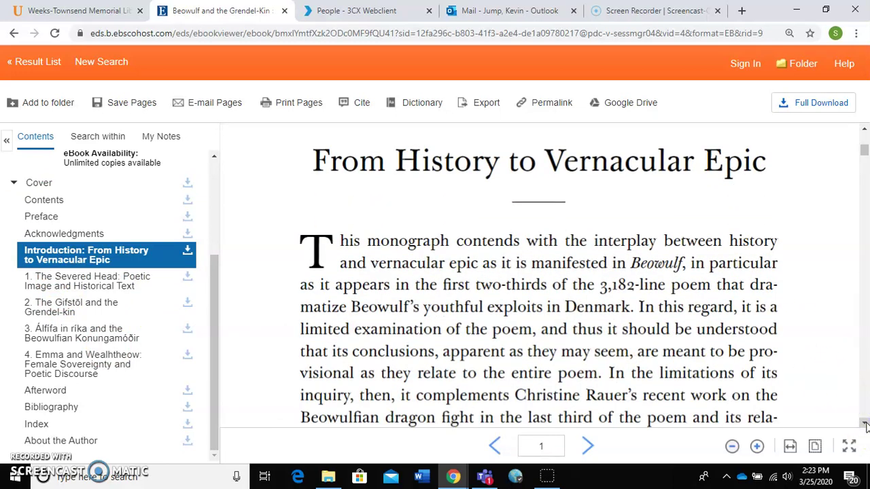
click(865, 423)
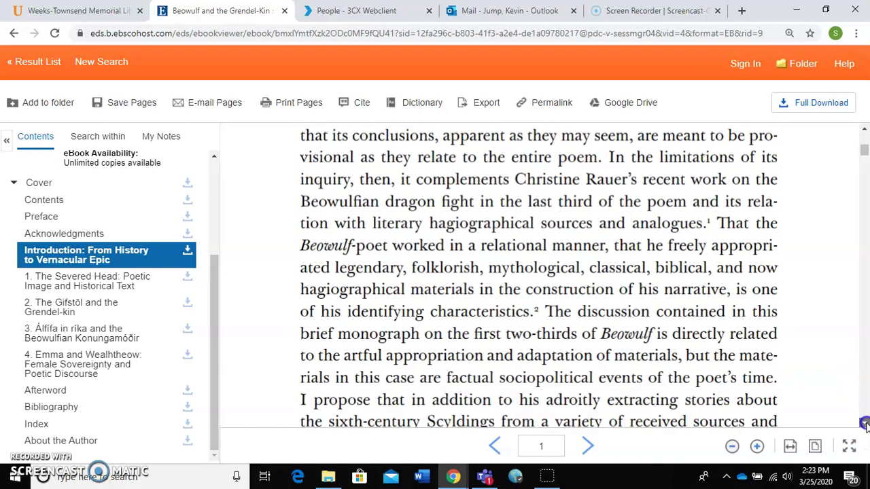
click(865, 423)
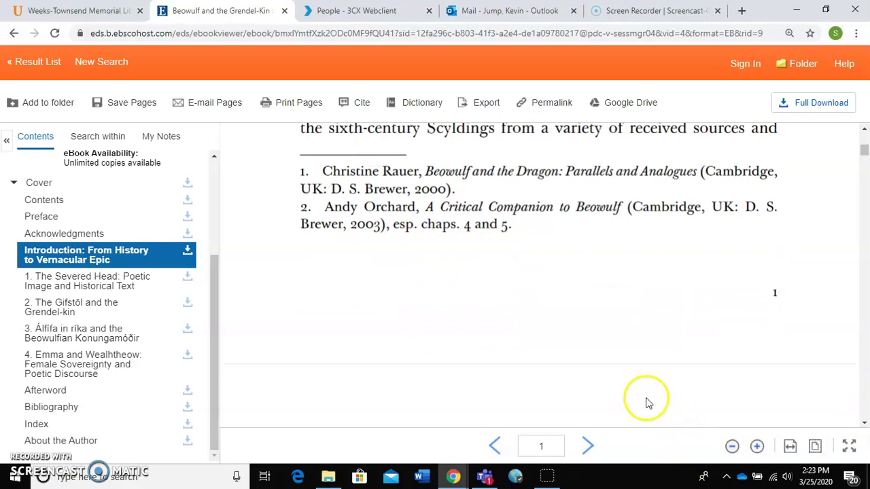
click(588, 447)
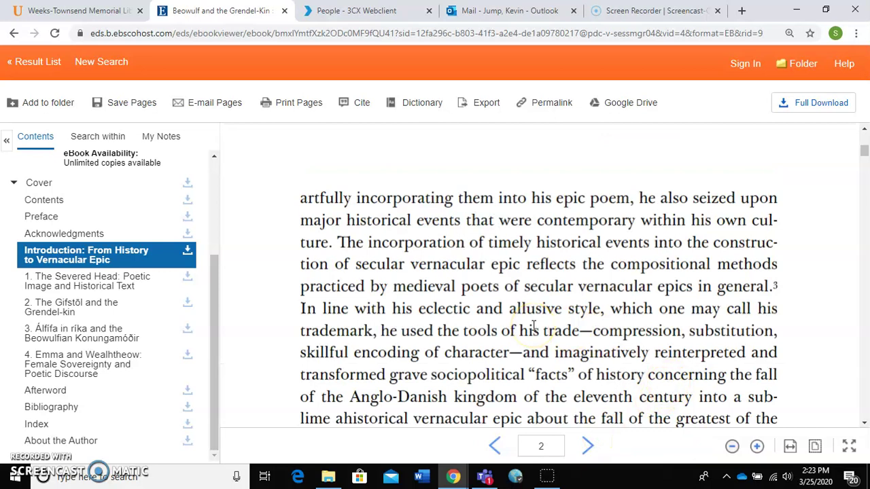
- Go to the eBook's Bibliography and read through the entries under Reference Works
click(65, 409)
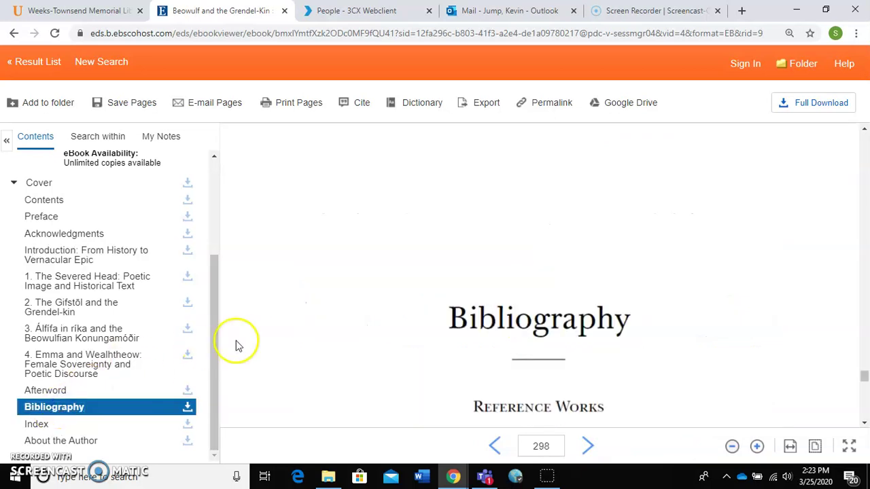
click(864, 423)
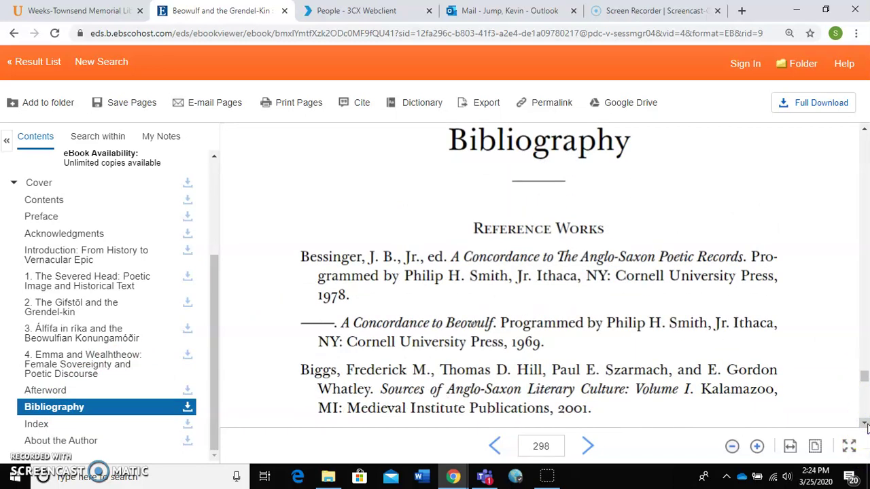
click(864, 423)
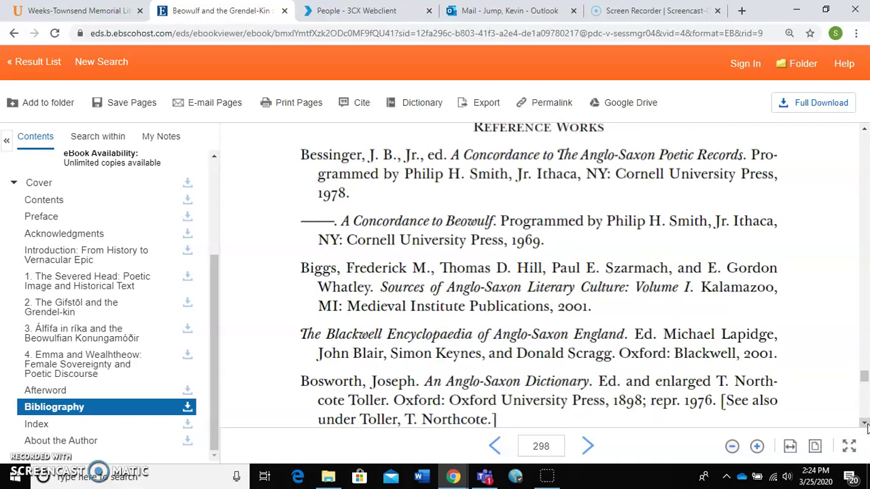
click(864, 422)
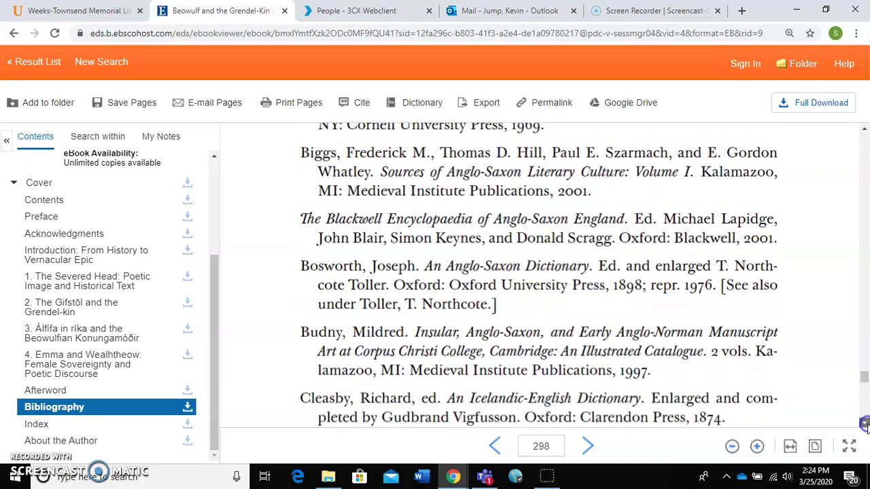
click(864, 423)
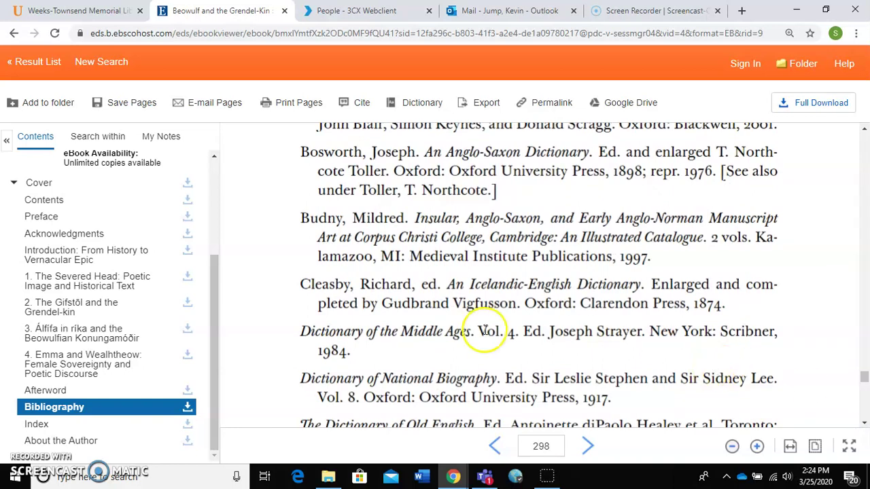
- Return to the result list and change the source type limit from eBooks to Videos
click(33, 62)
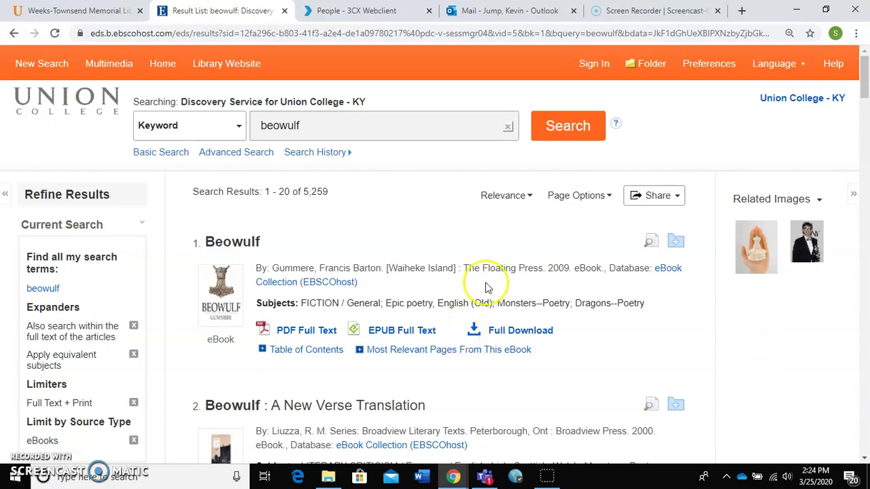
drag(865, 66, 867, 100)
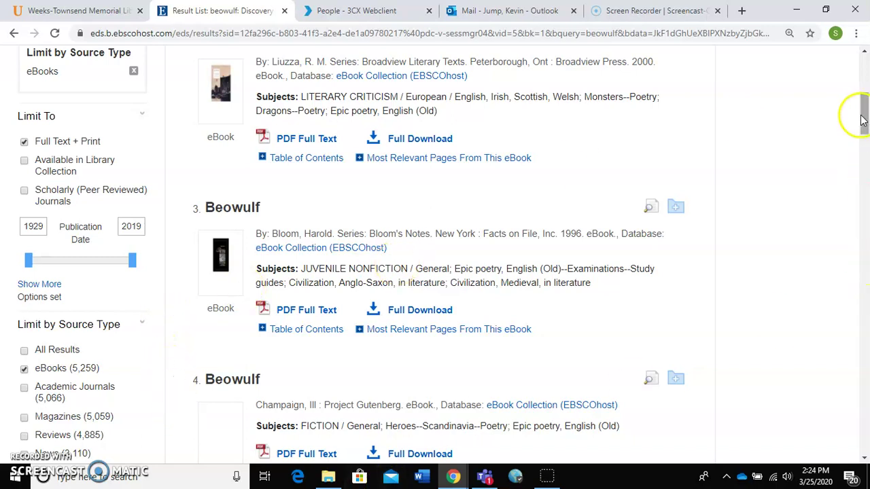
drag(867, 121, 867, 135)
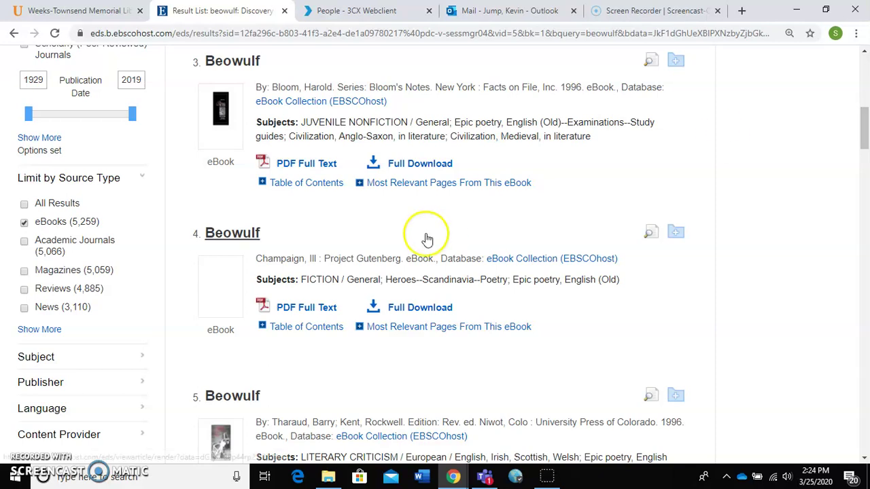
click(47, 332)
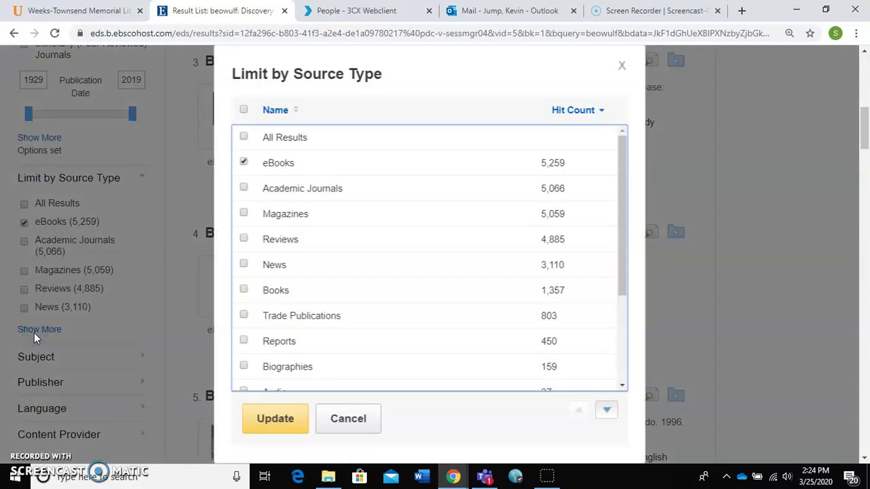
click(245, 163)
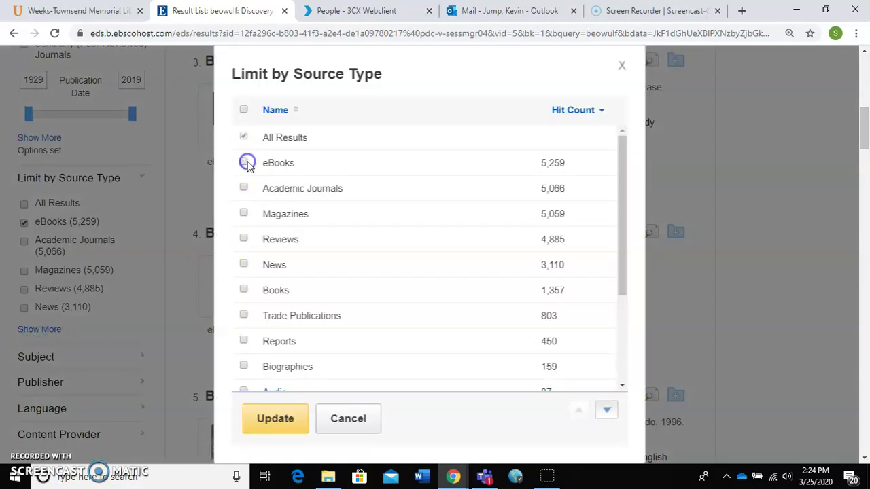
drag(625, 181, 640, 276)
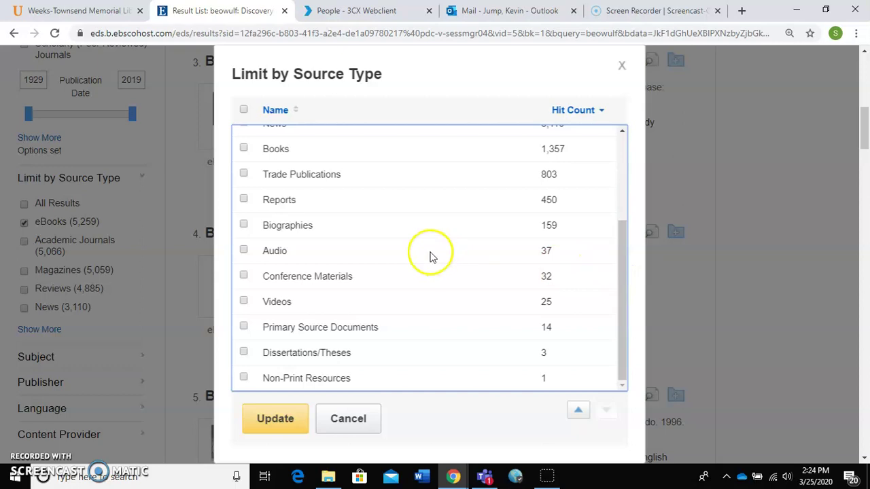
click(244, 301)
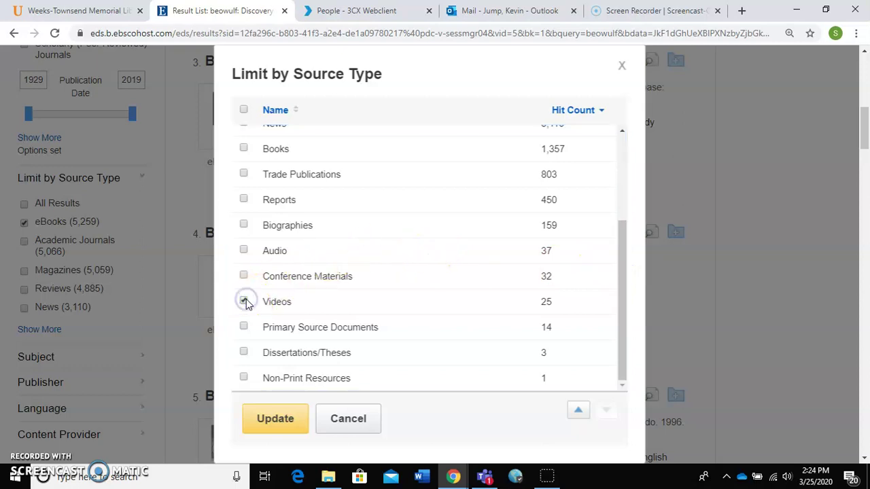
click(270, 420)
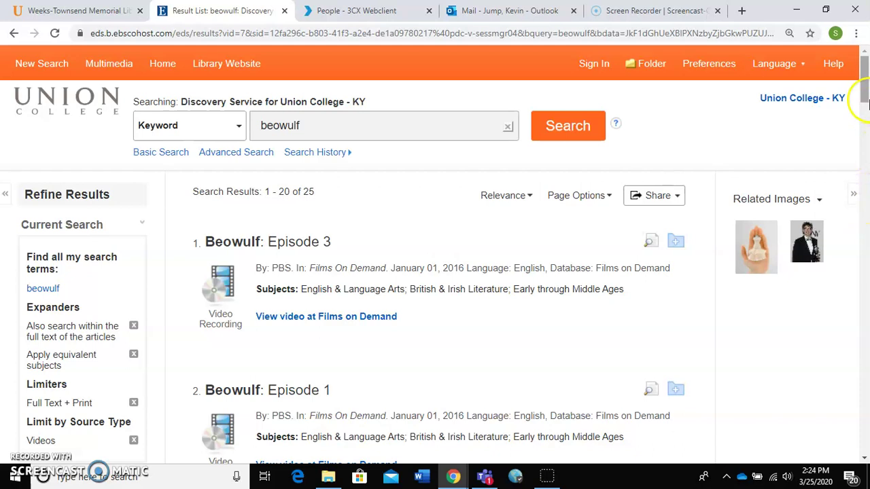
- Open the "Beowulf: Episode 1" video result at Films on Demand and play the video
drag(864, 97, 866, 115)
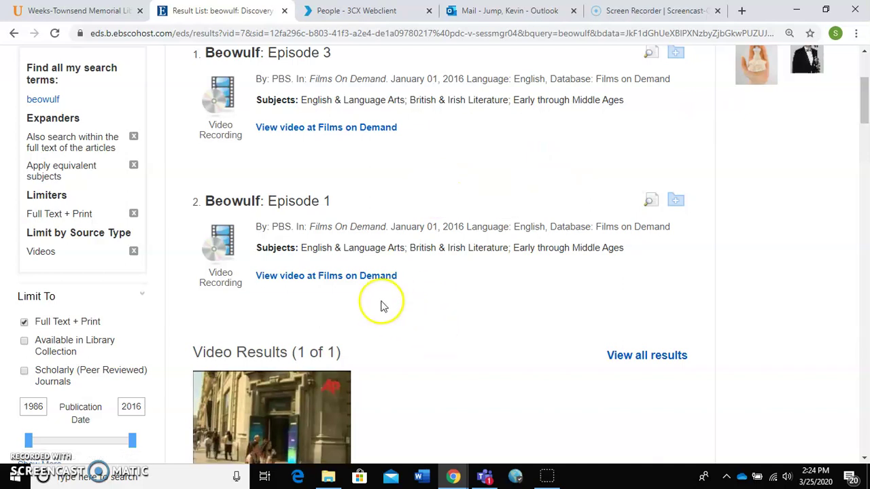
click(346, 279)
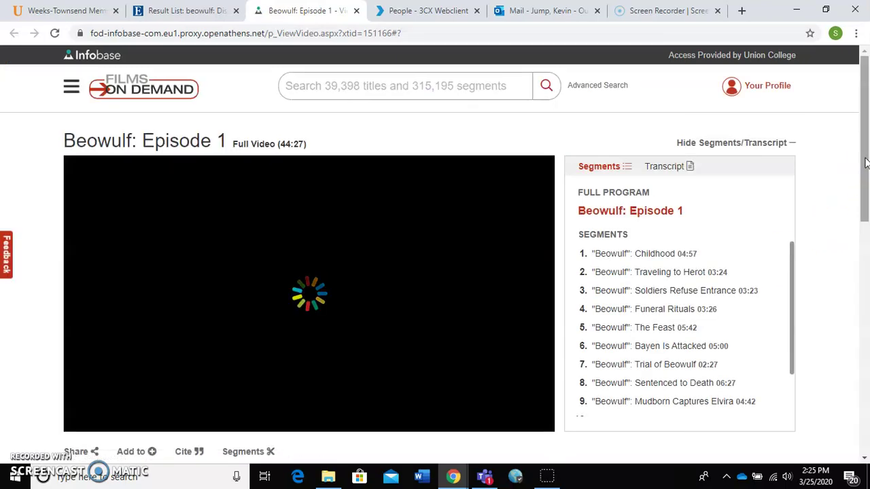
drag(866, 162, 867, 182)
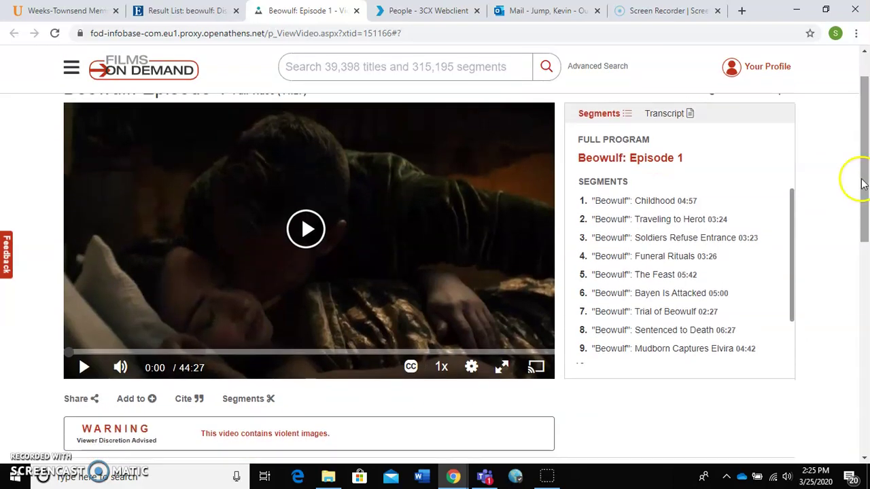
click(313, 229)
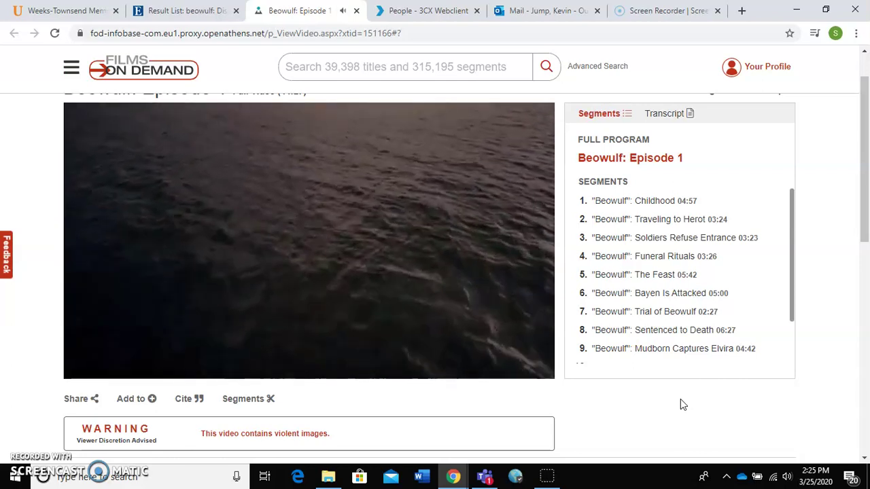
click(503, 367)
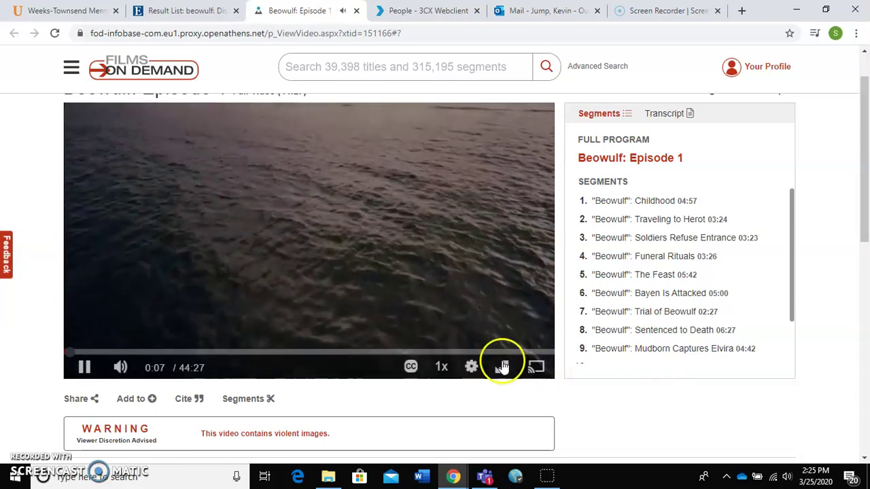
- Display the video's citation in APA format and close the citation window
click(194, 401)
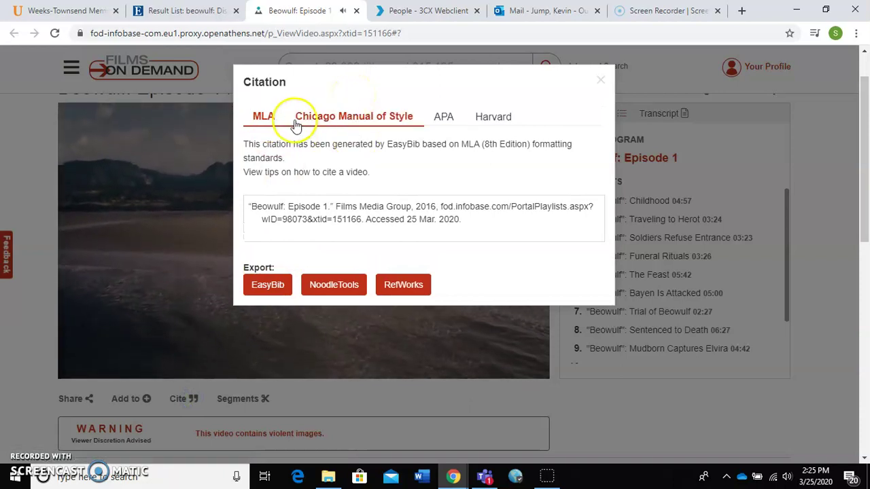
click(439, 117)
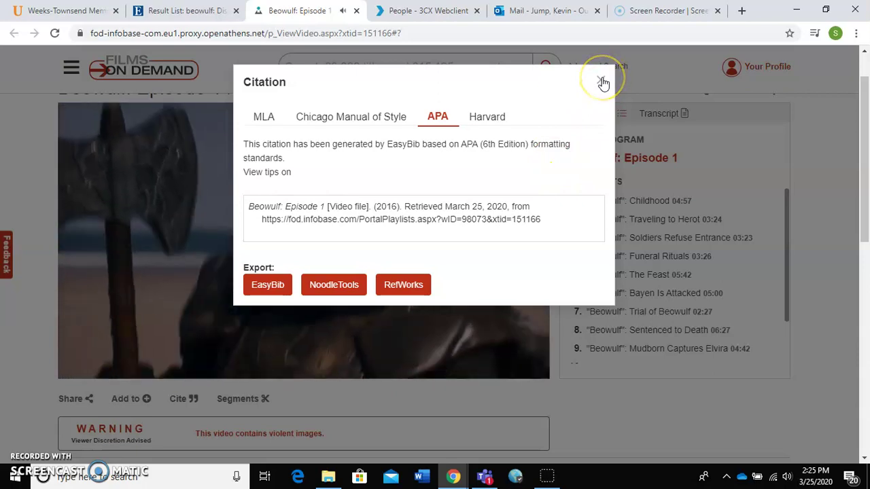
click(602, 83)
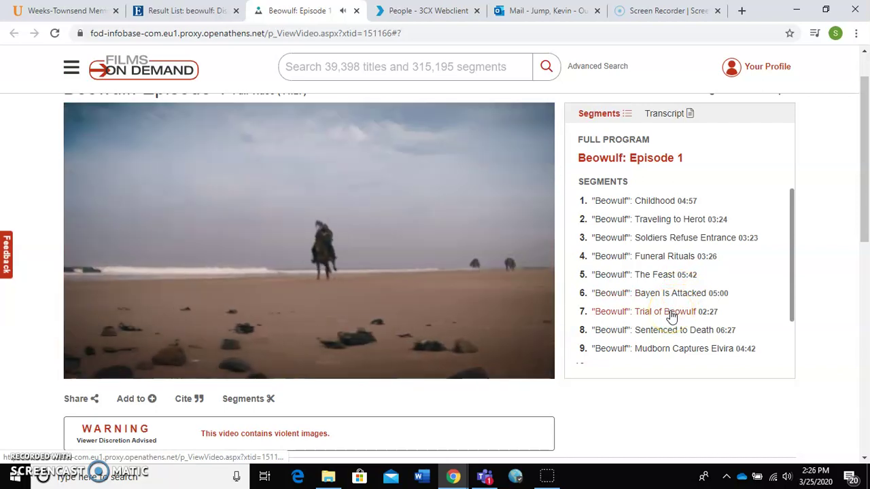
- Play segment 7, "Trial of Beowulf", from the video's segment list
click(671, 314)
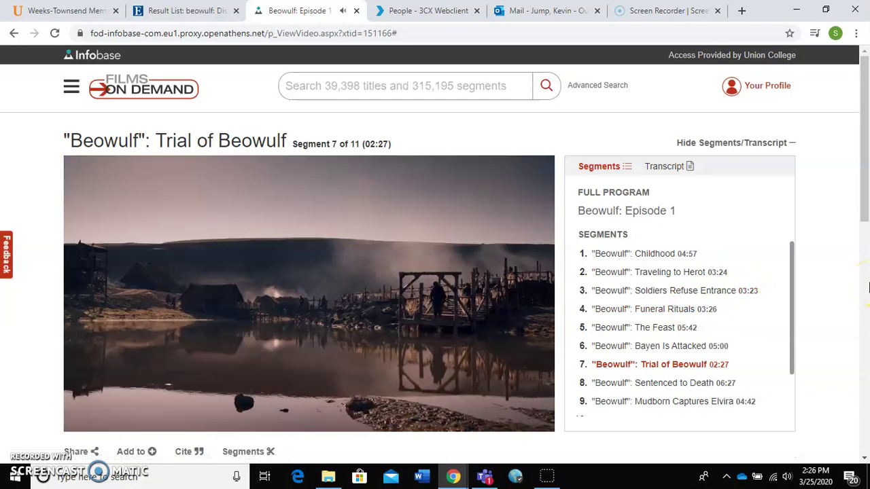
mouse_move(862, 184)
mouse_down()
mouse_move(866, 215)
mouse_move(867, 195)
mouse_up()
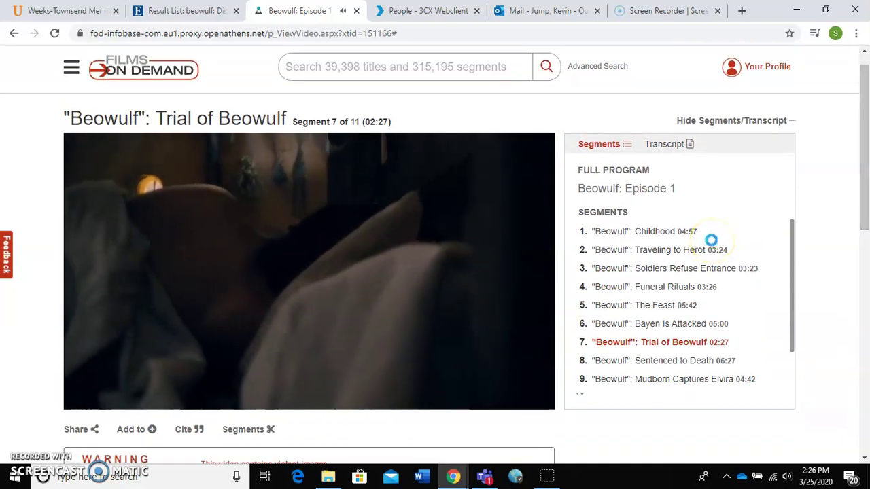
mouse_move(542, 227)
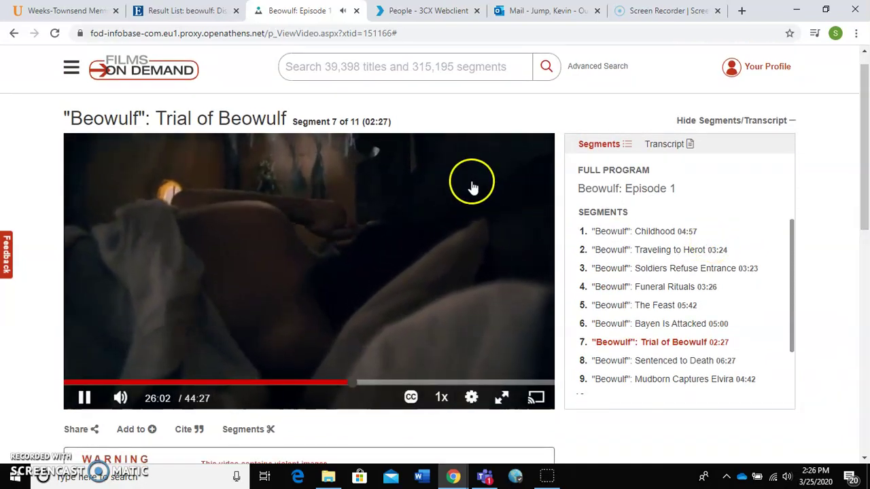
mouse_move(865, 149)
mouse_down()
mouse_move(867, 159)
mouse_move(866, 139)
mouse_up()
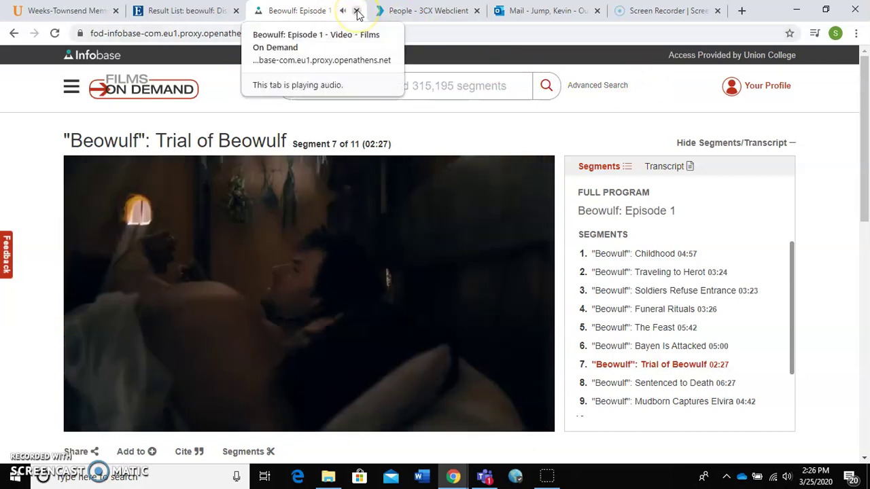
- Close the Films on Demand video page and run a new search with the suggested phrase "beowulf and christianity"
click(356, 11)
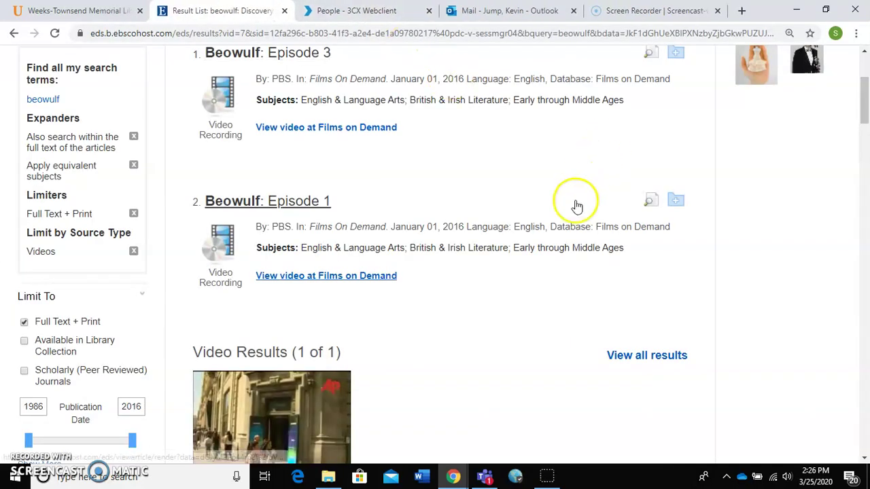
drag(868, 92, 864, 80)
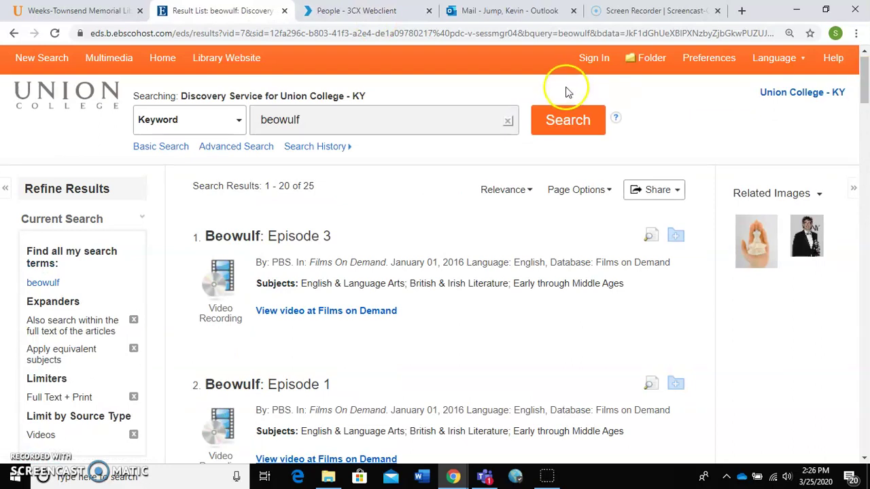
click(344, 122)
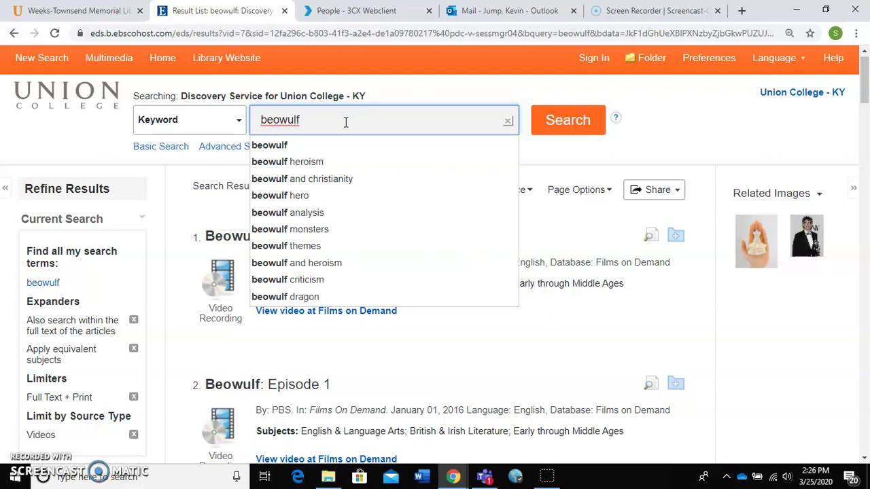
click(324, 178)
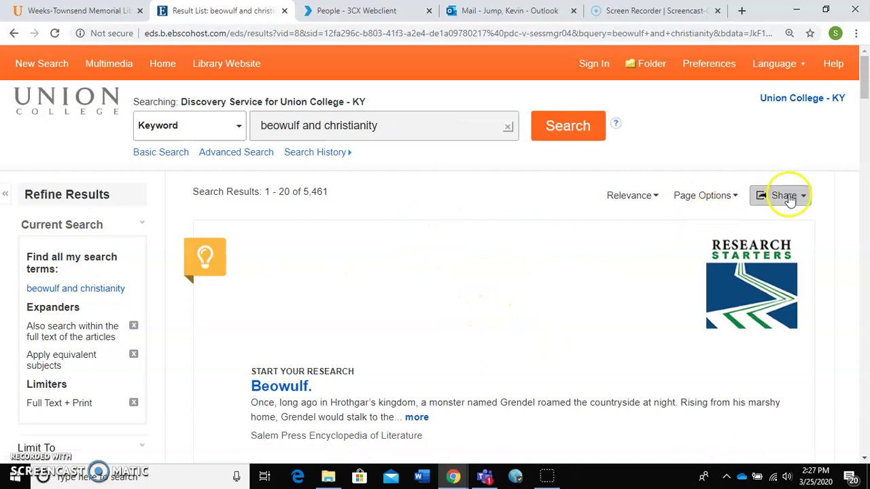
drag(865, 68, 866, 137)
drag(866, 156, 866, 66)
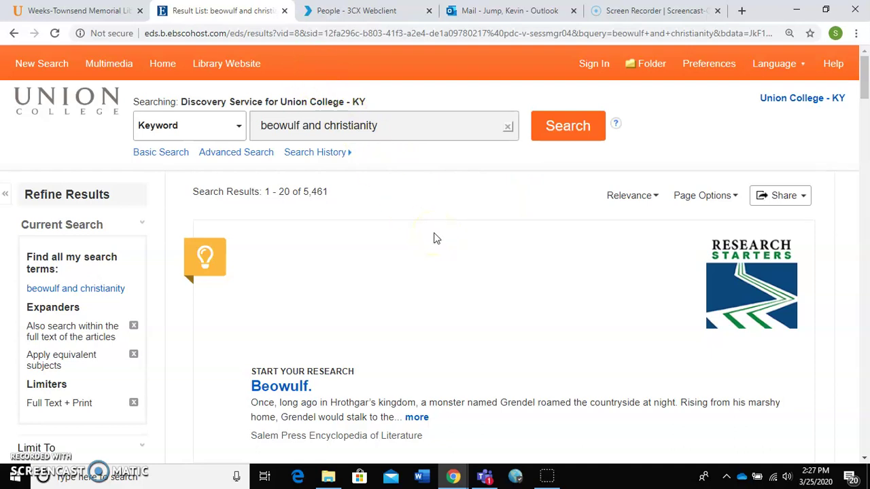
mouse_move(865, 82)
mouse_down()
mouse_move(866, 147)
mouse_move(866, 80)
mouse_up()
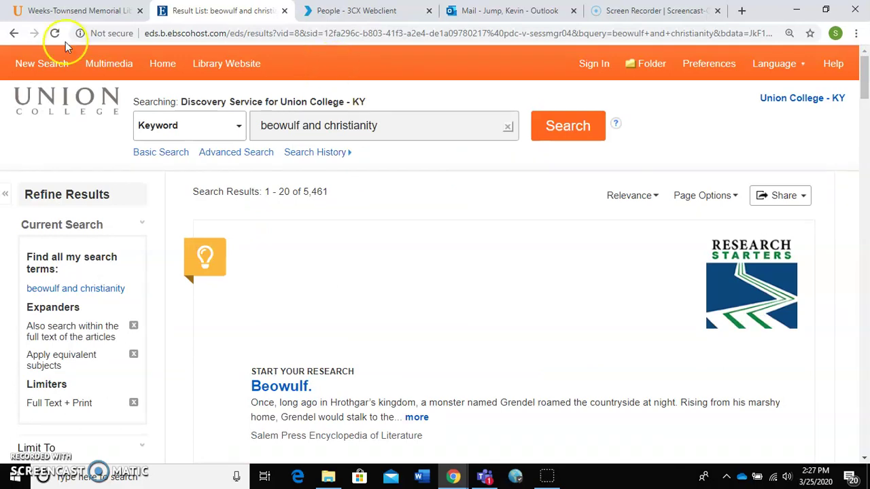
- Start a new search in the discovery service and return to the Weeks-Townsend Memorial Library page to look through it
click(41, 64)
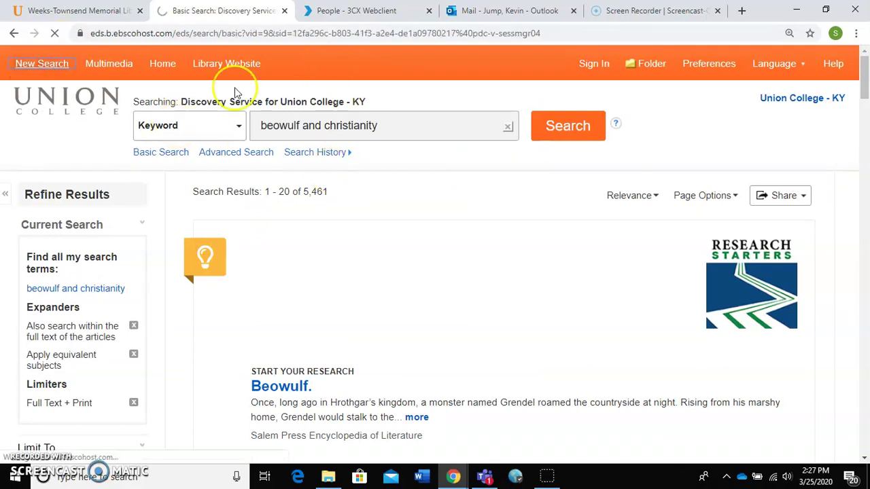
click(86, 11)
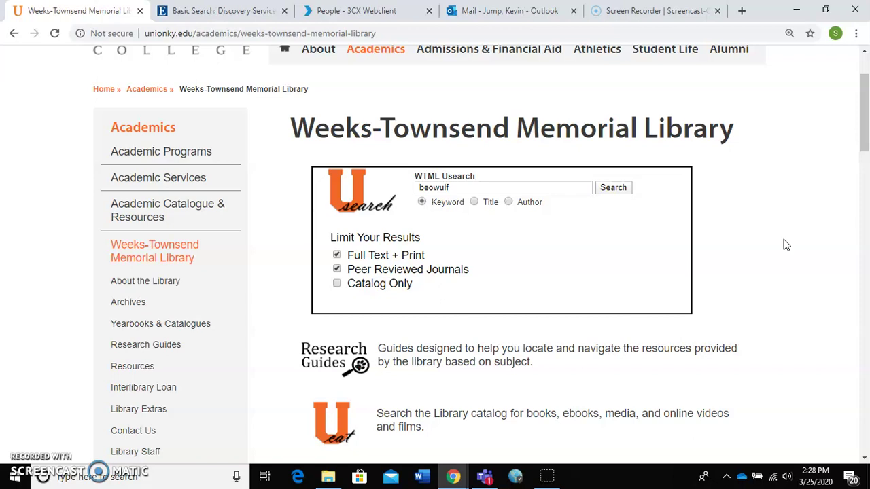
drag(865, 142, 868, 314)
click(548, 484)
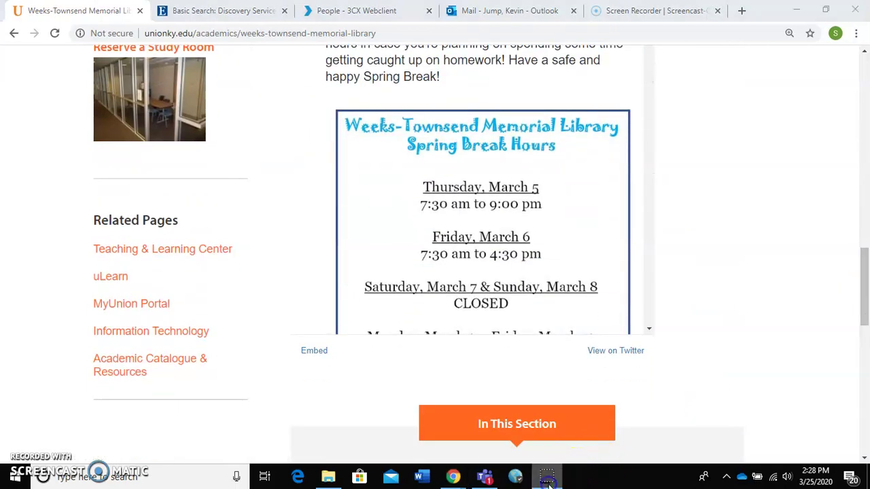